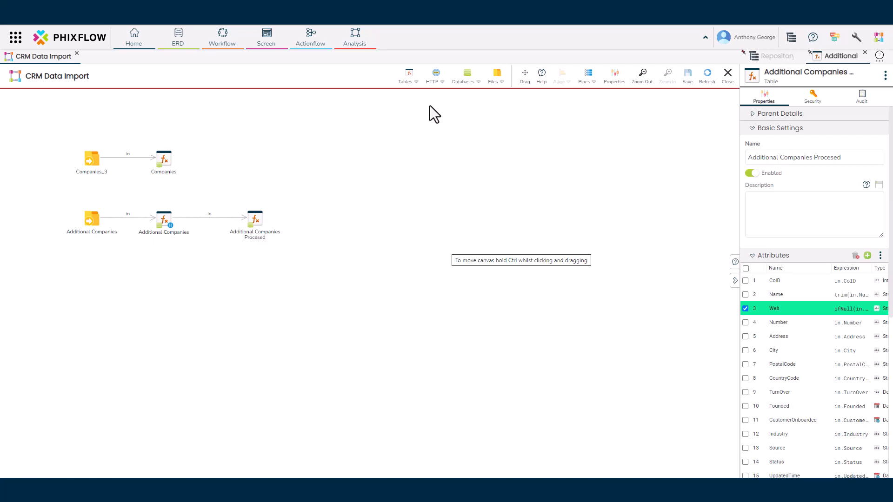
Step: Add a Merge table to the empty canvas area beyond Companies and name it All Company Data
click(409, 74)
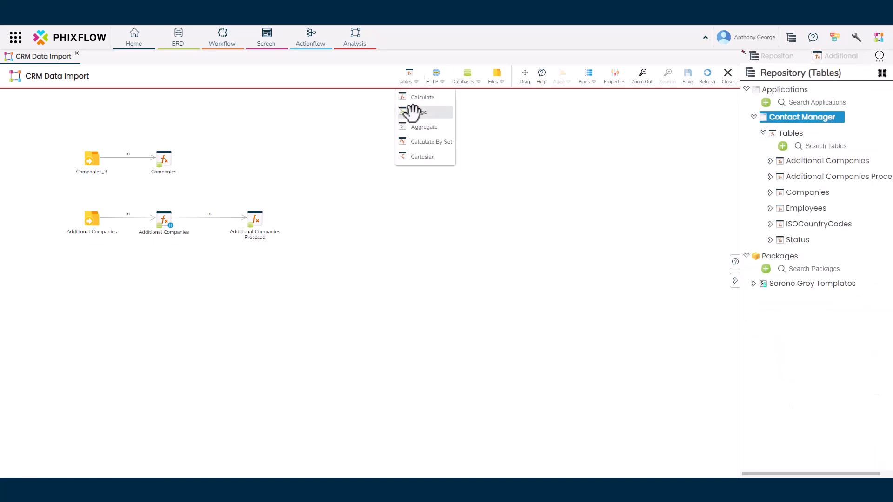
drag(414, 111, 333, 168)
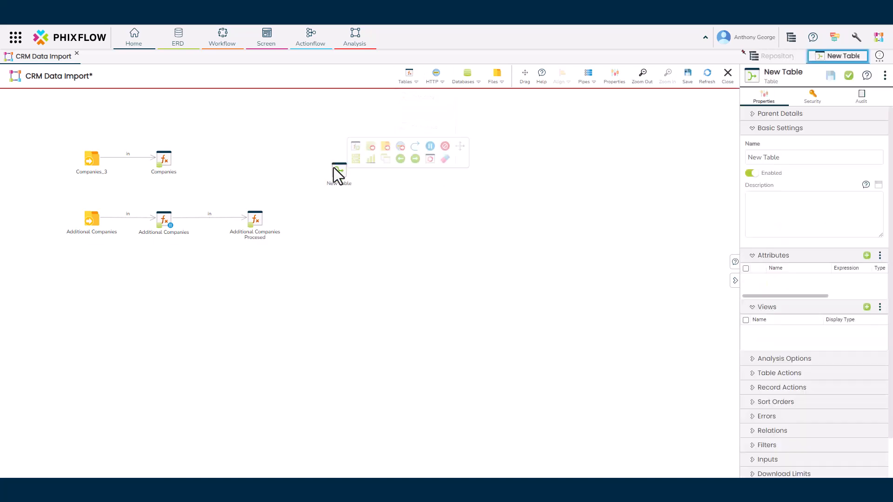
click(783, 157)
drag(783, 157, 745, 158)
text(All Company Data)
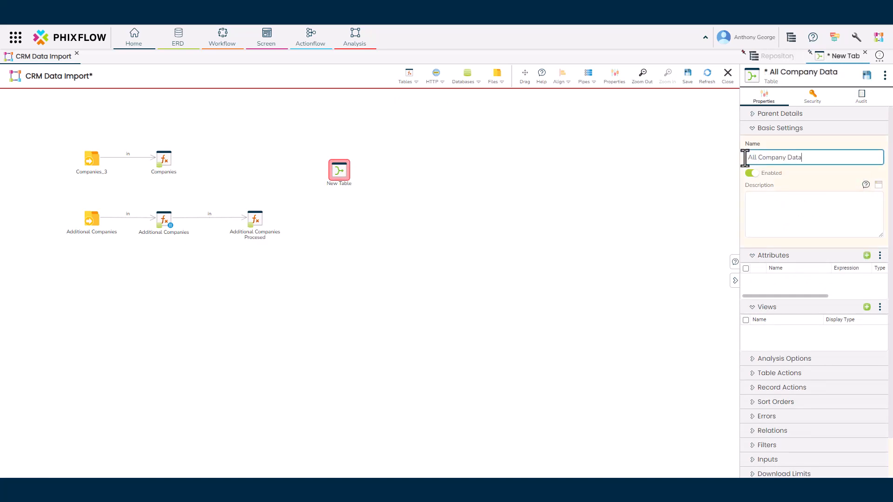
key(Return)
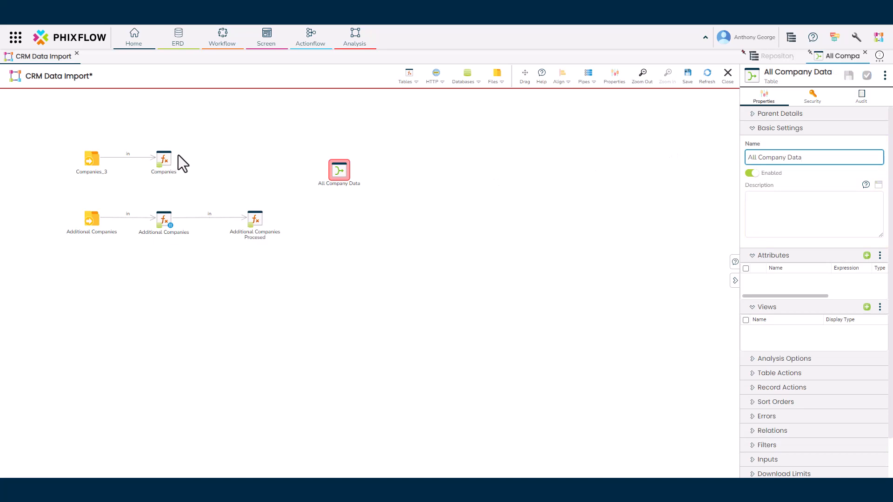
Step: Connect a pipe from Companies to the All Company Data table and group it by the CompanyID attribute
mouse_move(179, 149)
drag(229, 135, 337, 172)
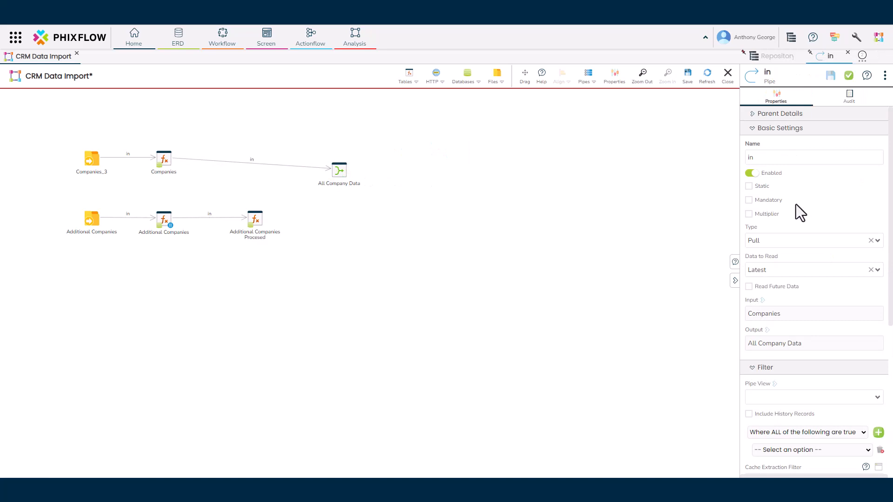
scroll(790, 279, down, 3)
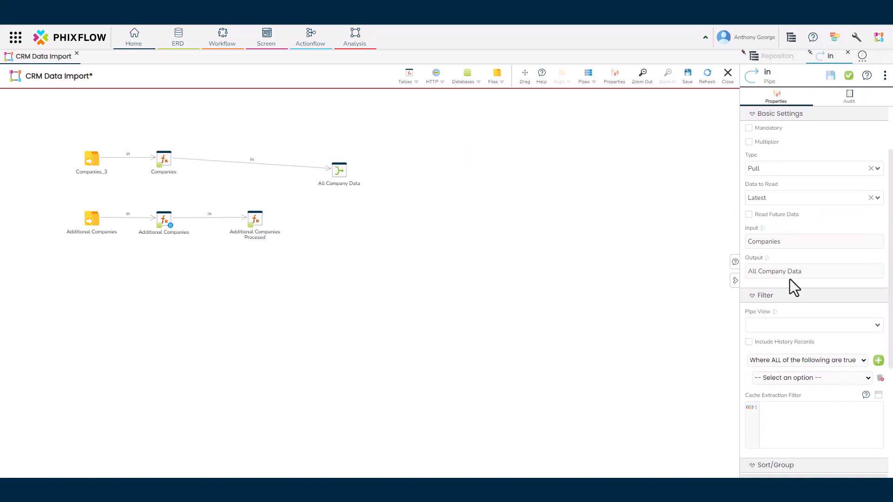
scroll(790, 279, down, 2)
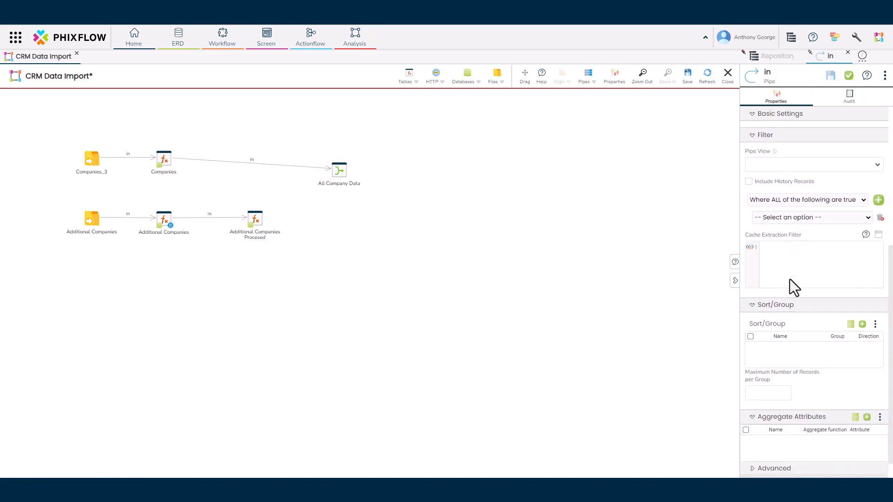
click(850, 325)
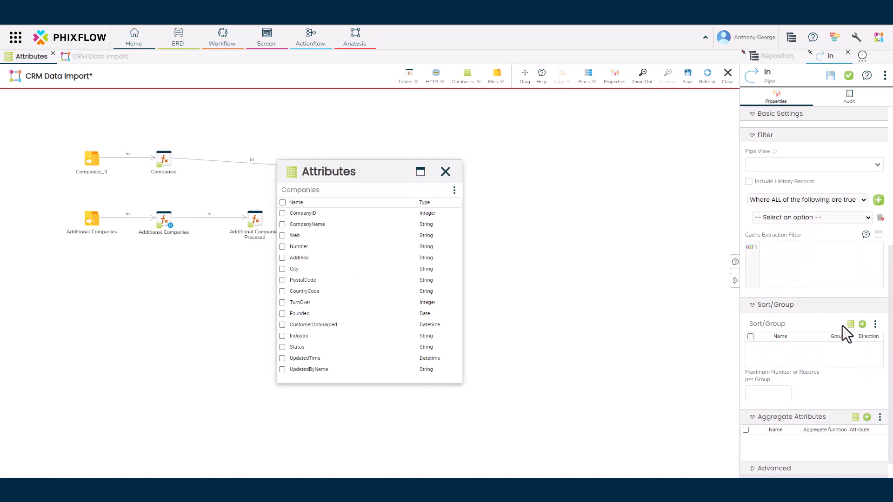
mouse_move(312, 213)
mouse_down()
mouse_move(802, 337)
mouse_move(822, 350)
mouse_up()
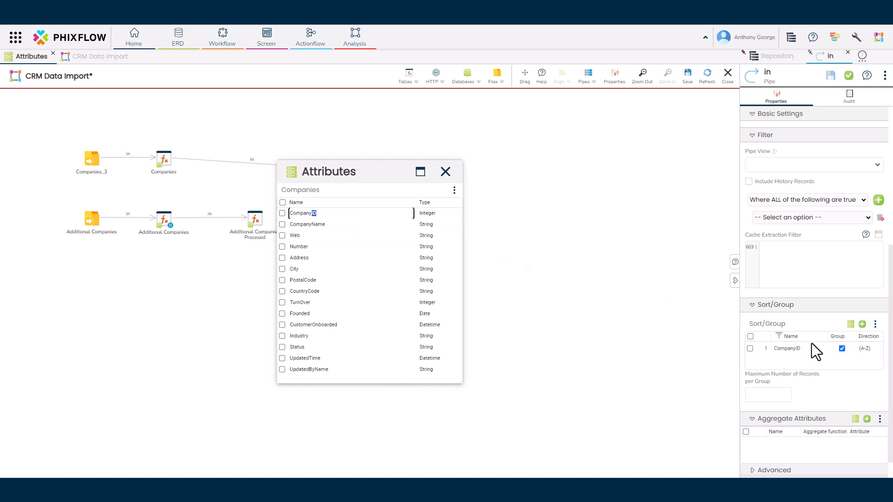
click(446, 171)
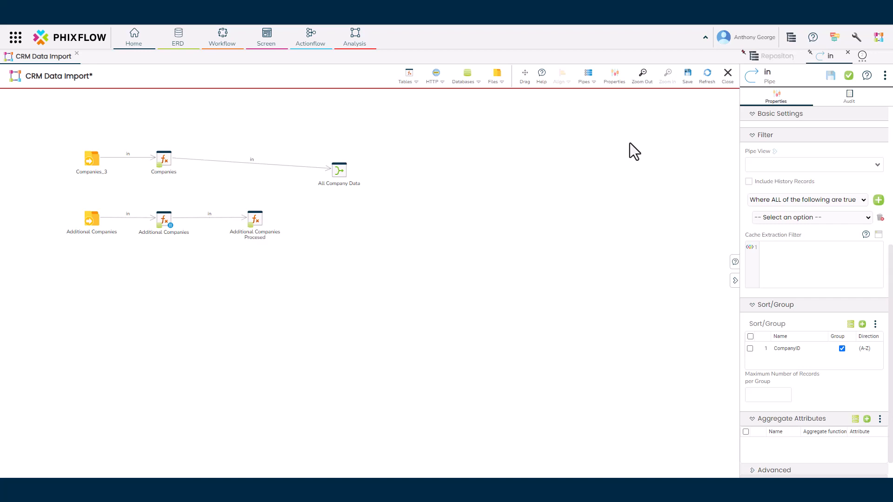
click(848, 77)
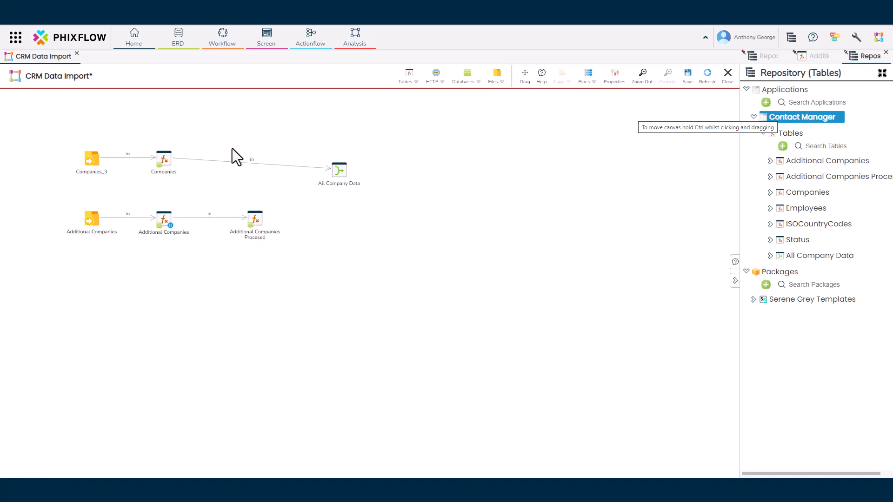
Step: Add all 15 Companies attributes to the All Company Data table, keeping the original attribute names
mouse_move(164, 158)
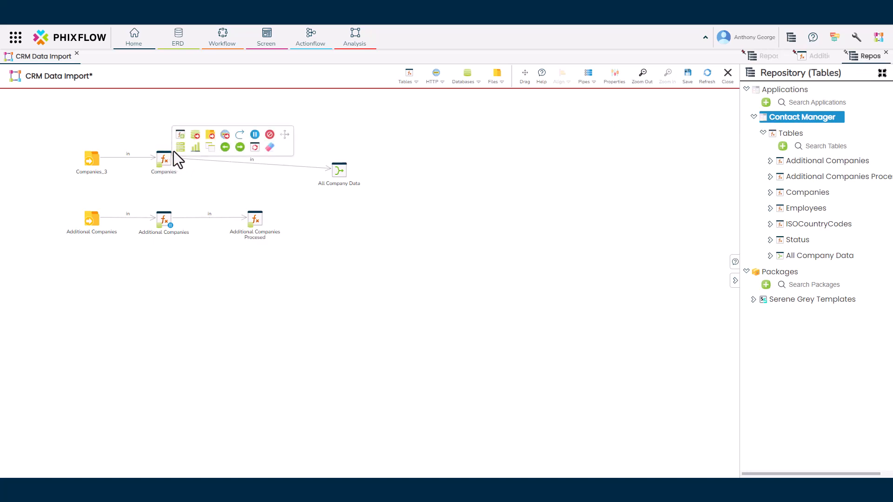
click(180, 147)
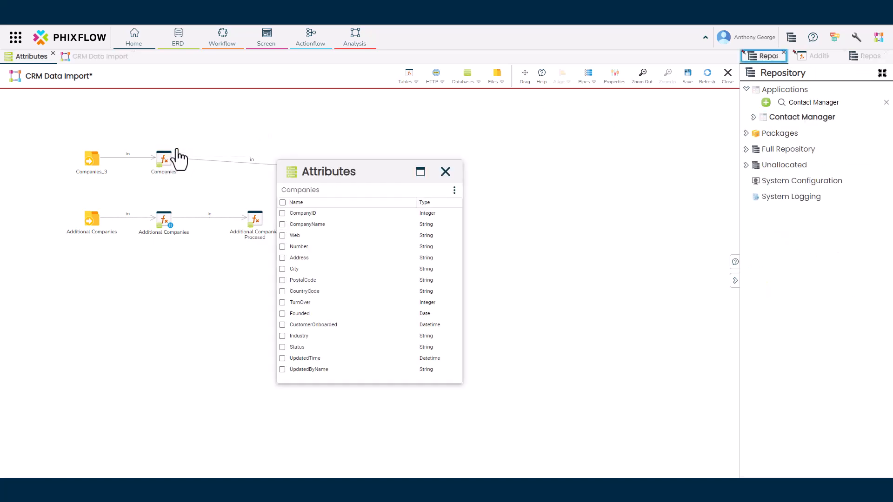
click(282, 203)
drag(297, 192, 339, 169)
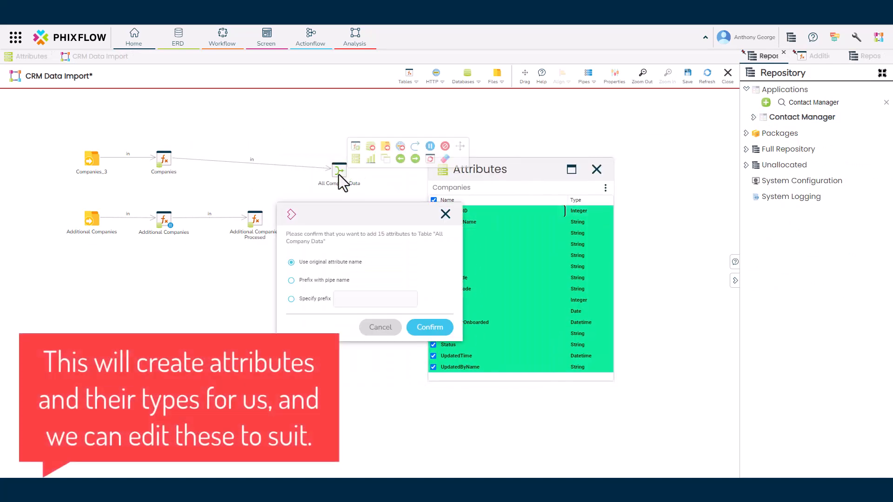
click(429, 328)
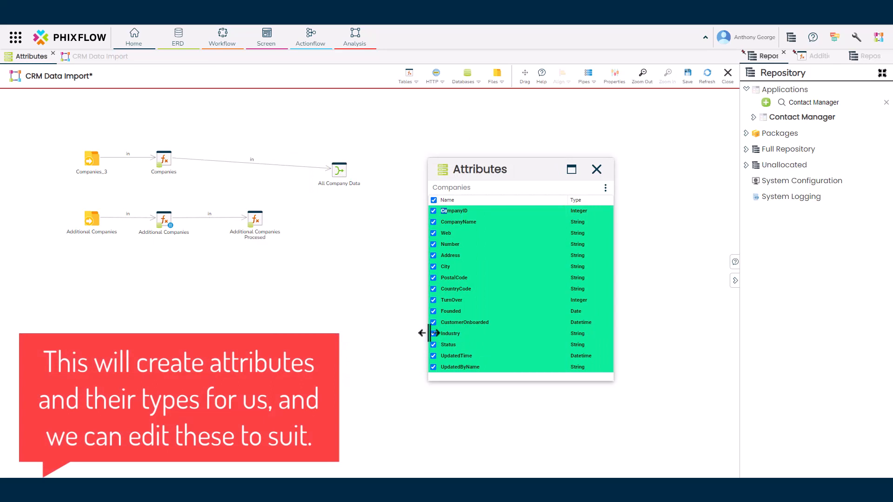
click(596, 170)
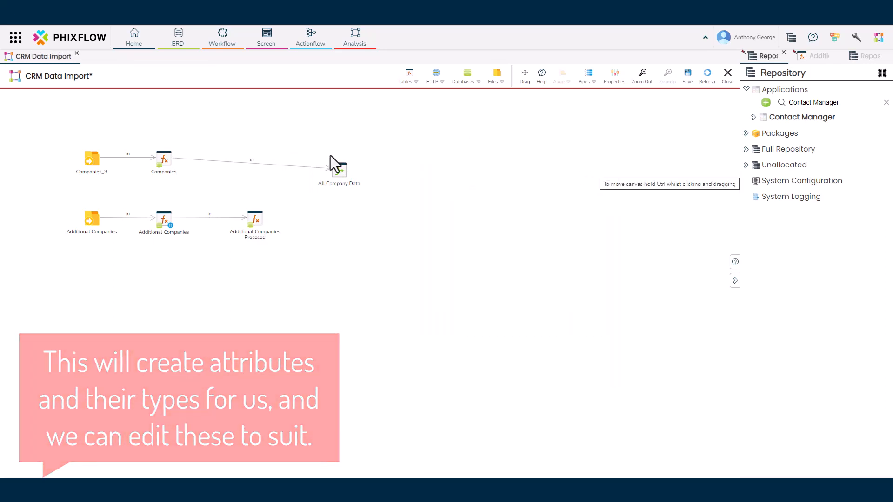
Step: Pause the Companies table and set its pipe into All Company Data to read All data, saving the pipe
mouse_move(172, 156)
click(254, 134)
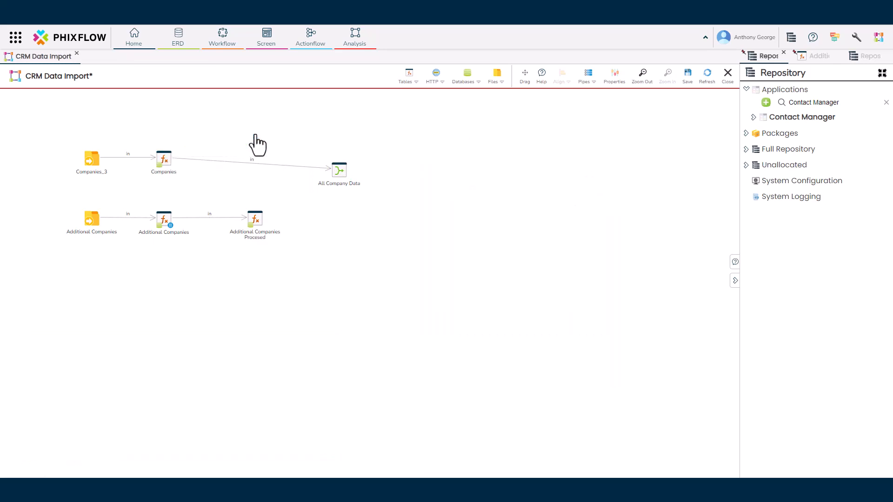
click(300, 167)
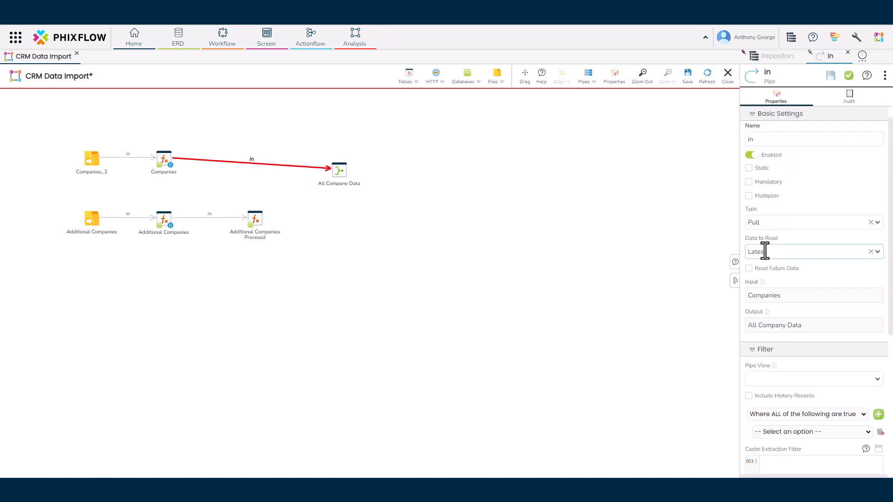
click(877, 253)
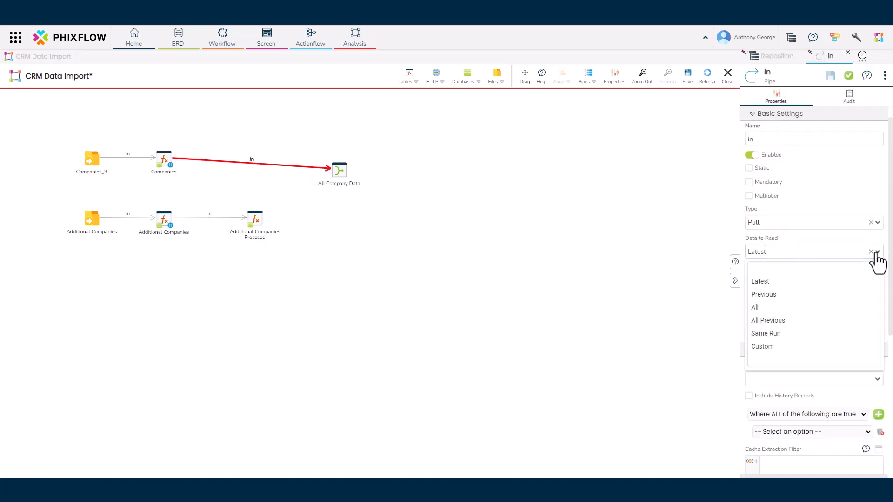
click(780, 309)
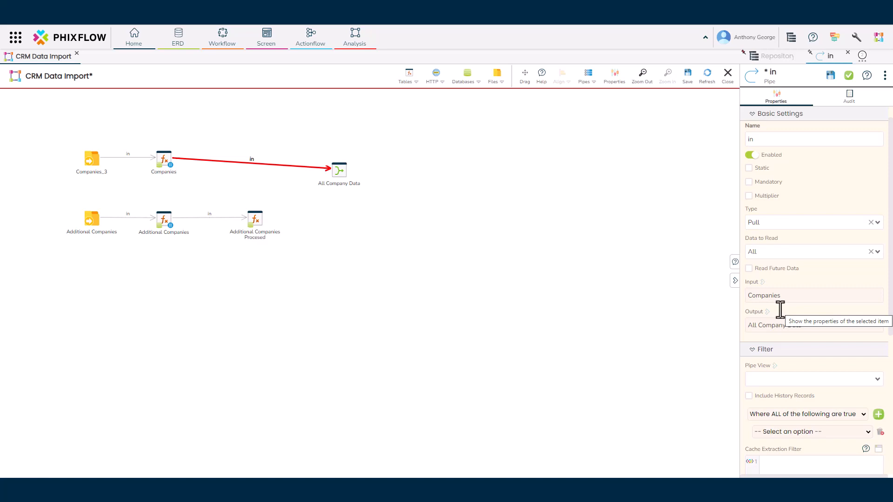
click(831, 74)
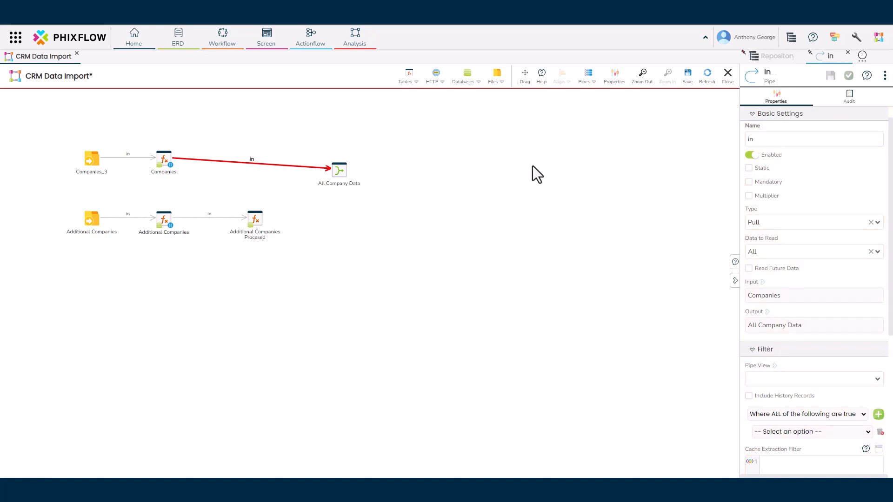
Step: Connect a second pipe from Additional Companies Procesed to the All Company Data table
mouse_move(255, 220)
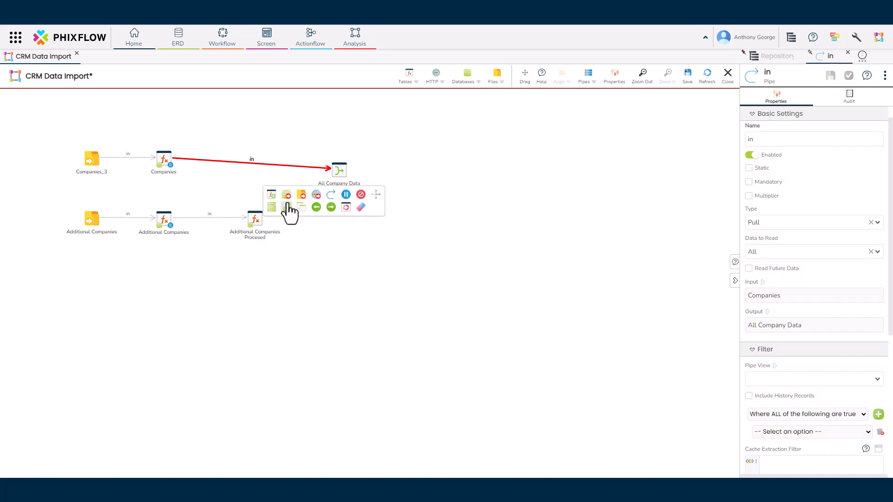
click(328, 194)
click(339, 172)
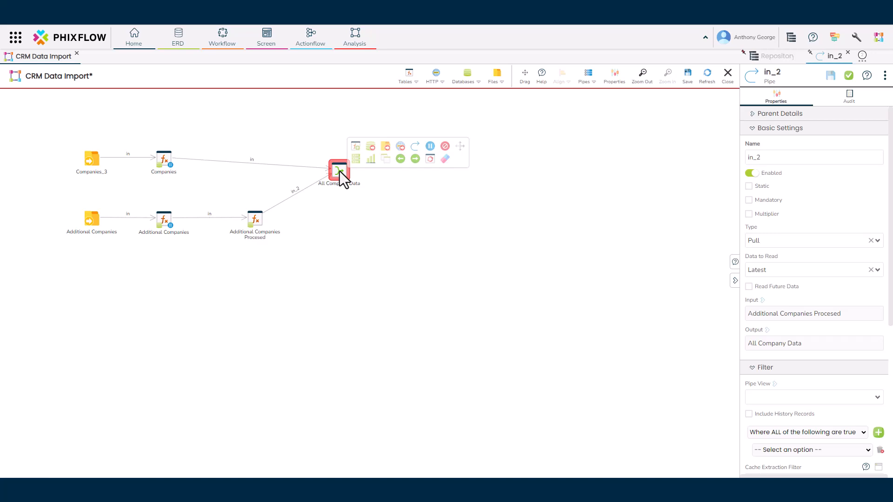
Step: Group the pipe from Additional Companies Procesed by the CoID attribute and apply its settings
scroll(813, 290, down, 5)
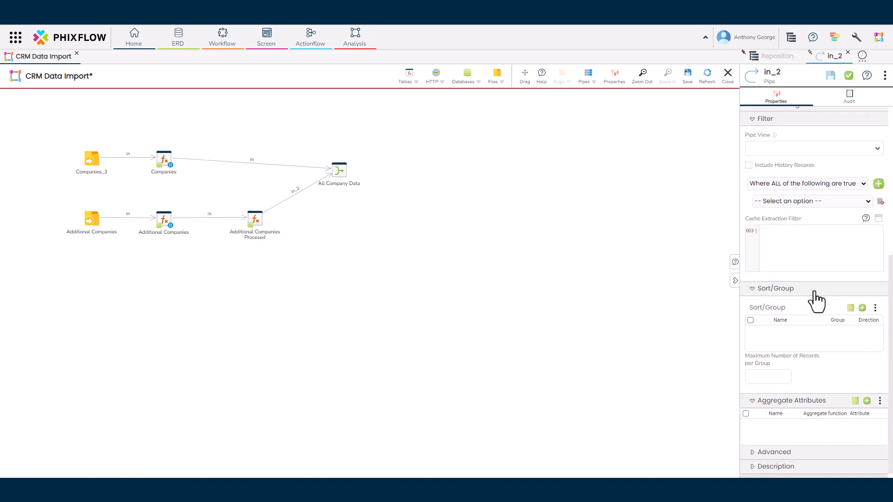
click(850, 308)
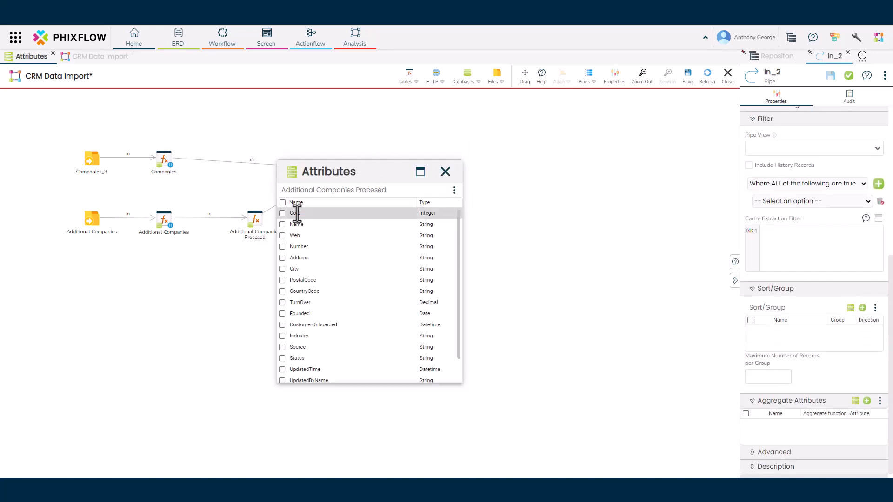
drag(296, 213, 494, 247)
drag(786, 339, 787, 339)
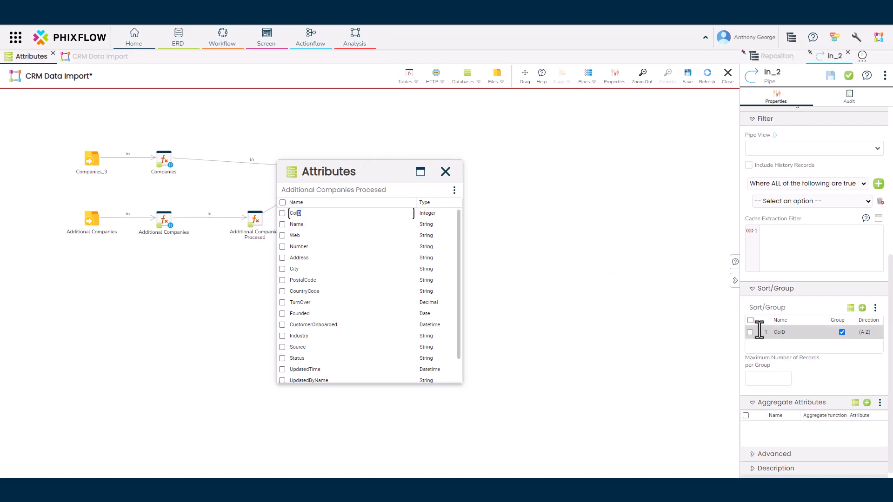
click(445, 171)
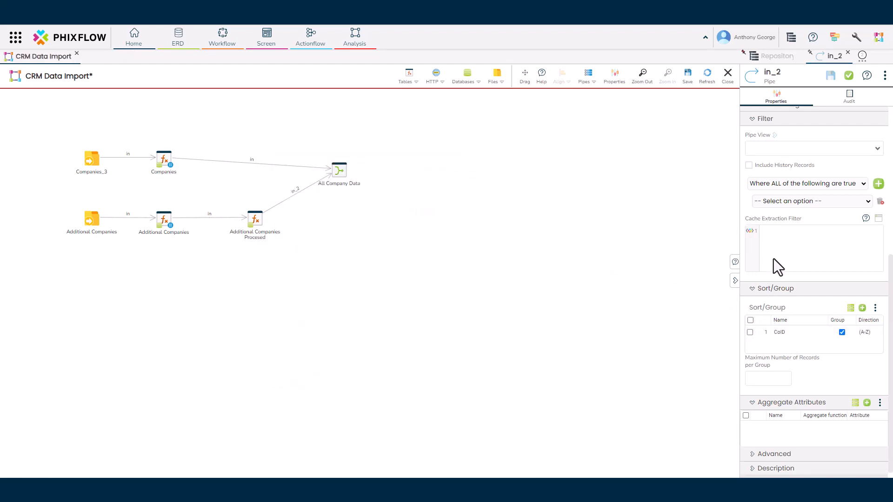
scroll(776, 260, up, 5)
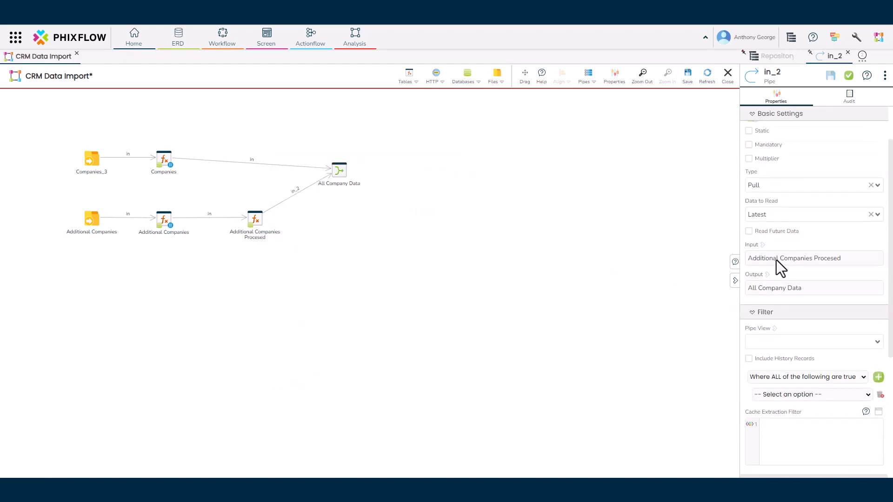
click(849, 76)
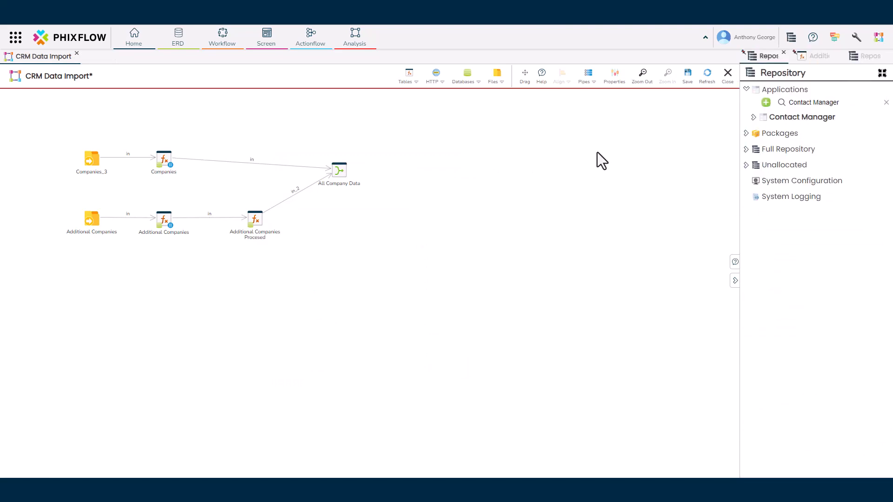
Step: Set the expression of the CompanyID attribute in All Company Data to _key[1] and save it
double_click(339, 170)
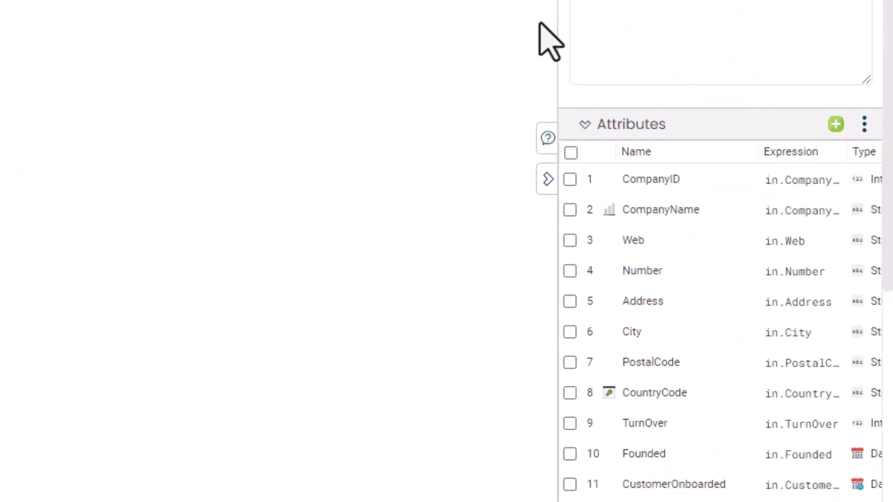
scroll(787, 294, down, 1)
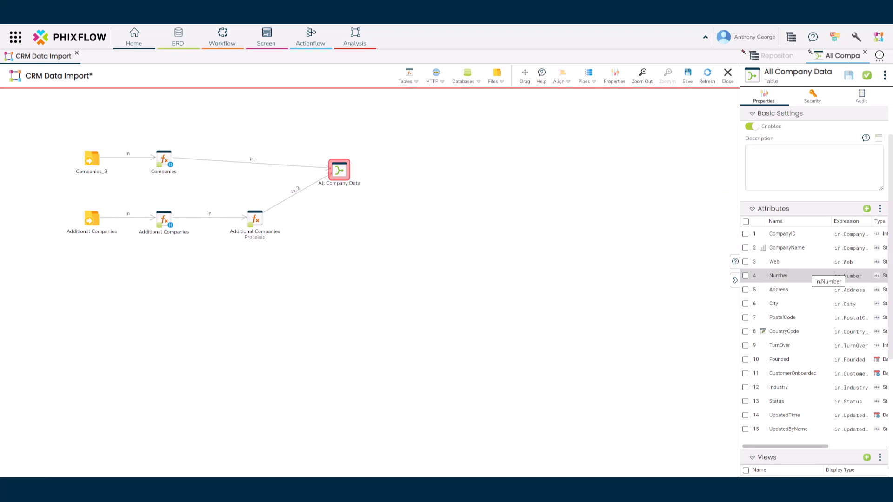
click(807, 234)
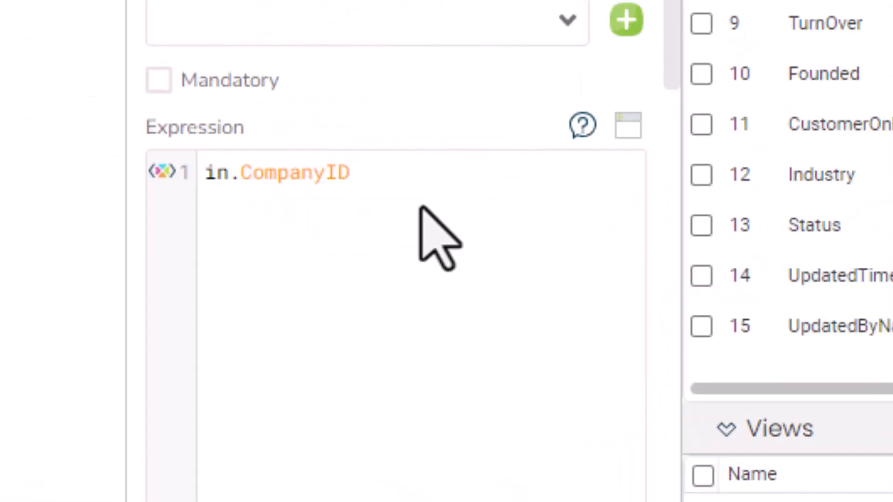
drag(492, 300, 374, 301)
text(_key)
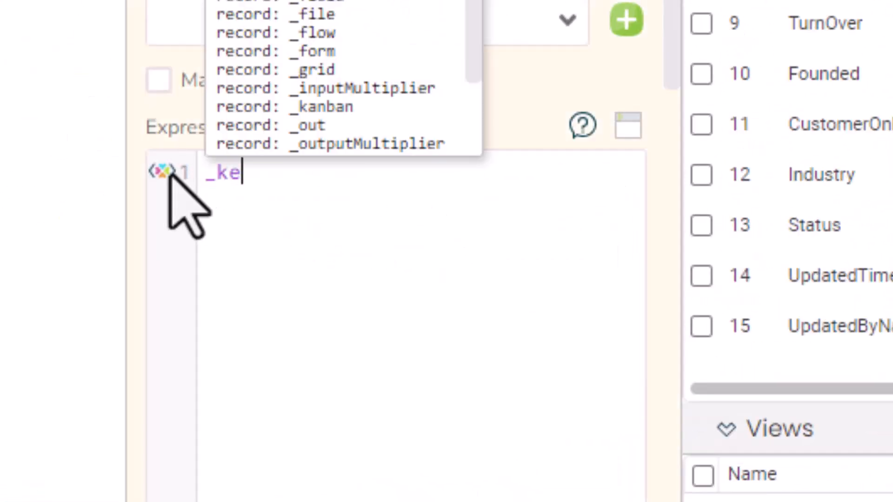
text([1])
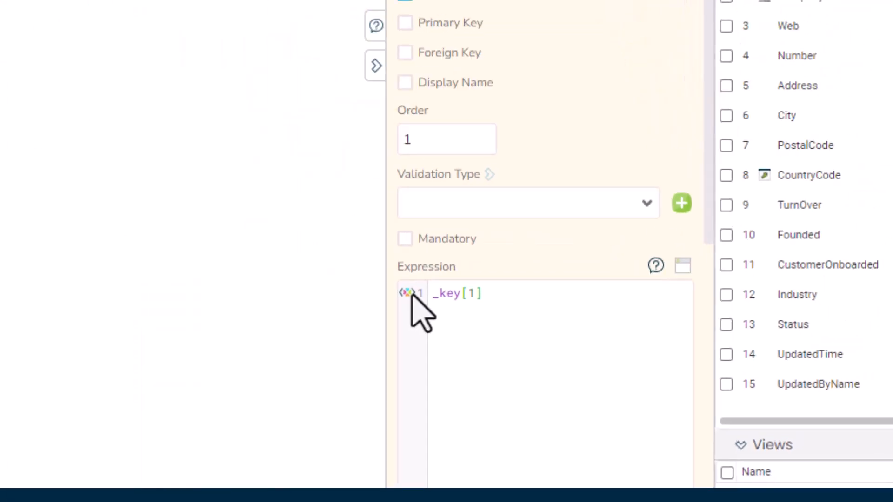
click(693, 75)
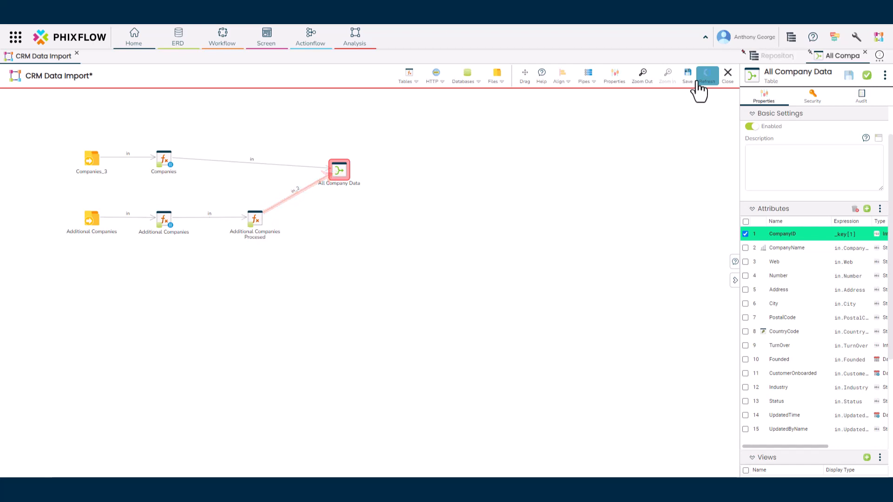
Step: Set the expression of the CompanyName attribute in All Company Data to ifNull(in_2.Name,in.CompanyName)
double_click(799, 247)
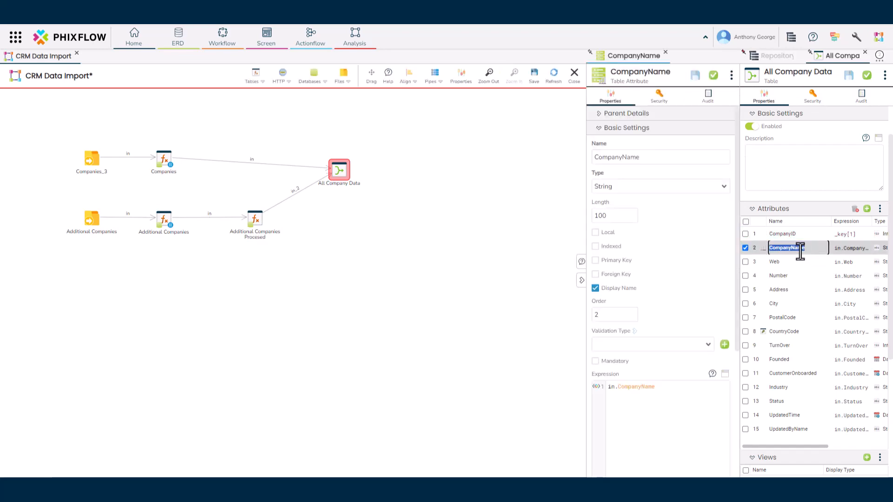
click(607, 386)
text(ifNu)
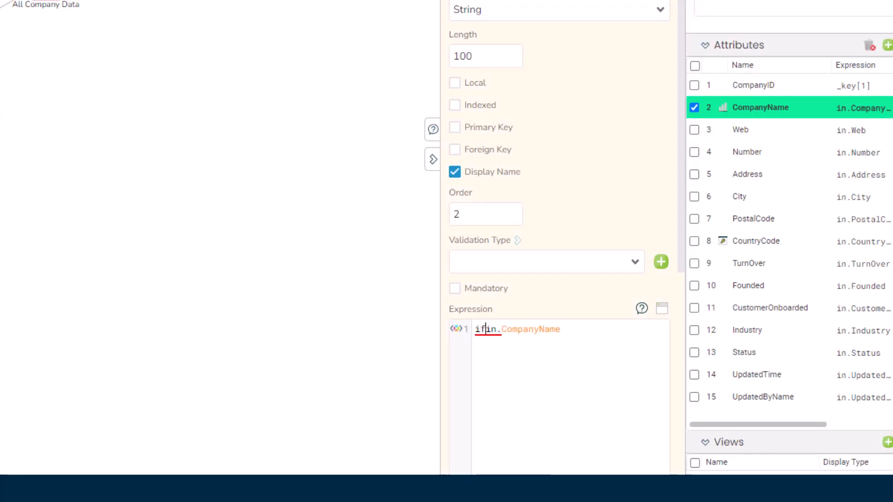
text(ll(in_)
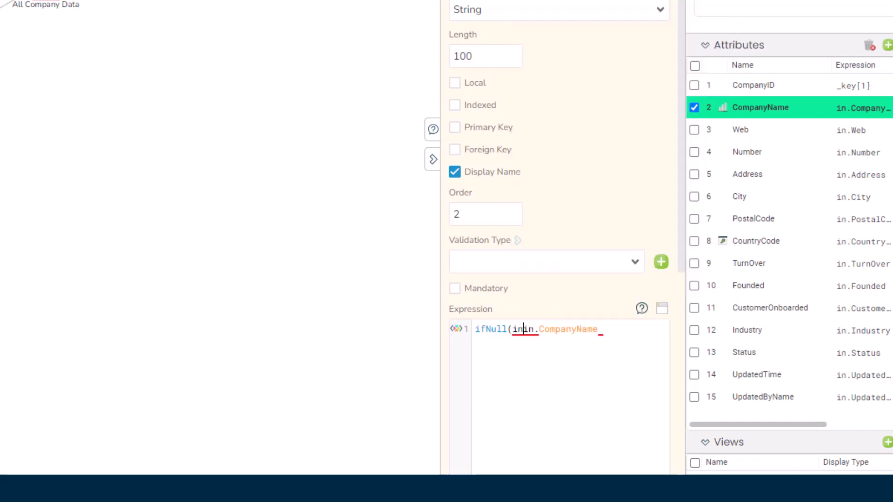
text(2.)
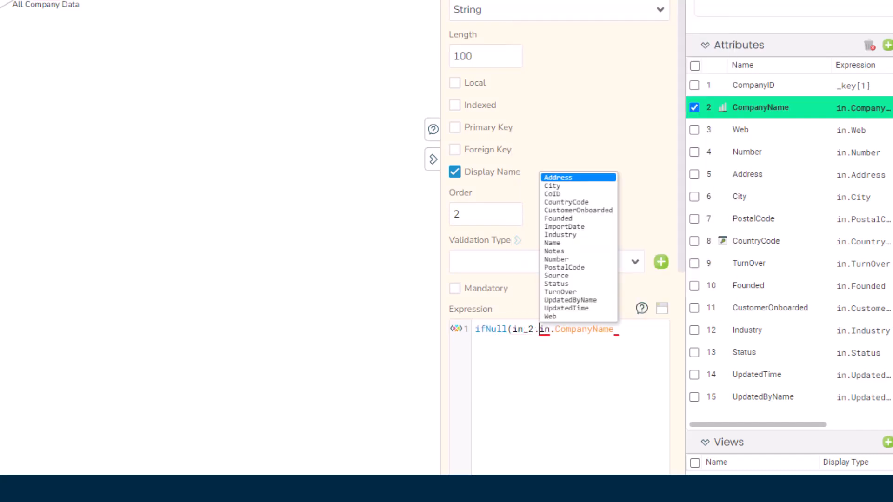
key(Down)
key(Down)
key(Down)
key(Down)
key(Down)
key(Down)
key(Down)
key(Down)
key(Return)
text(,)
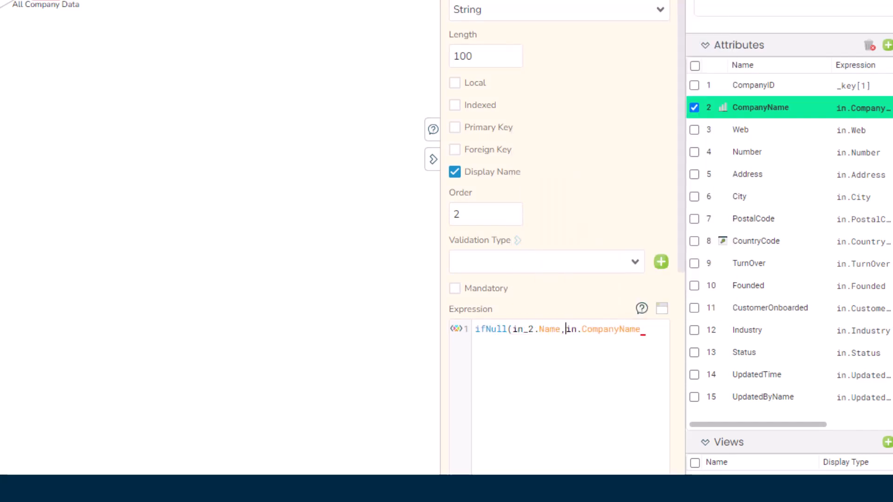
key(End)
text())
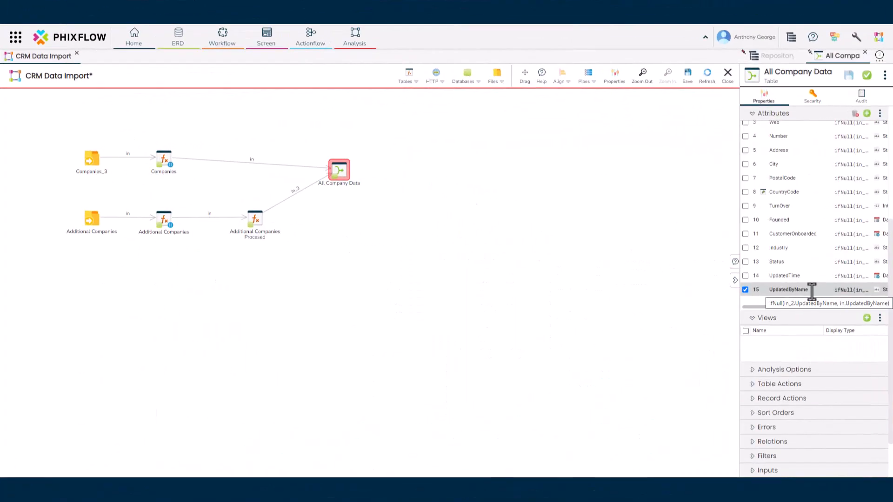
Step: Pause the Additional Companies Procesed table and run analysis for the All Company Data table
mouse_move(258, 222)
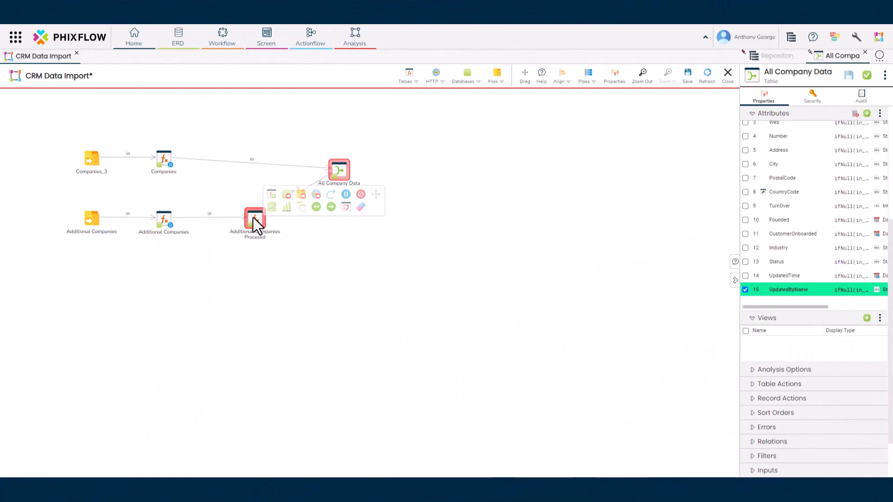
click(345, 194)
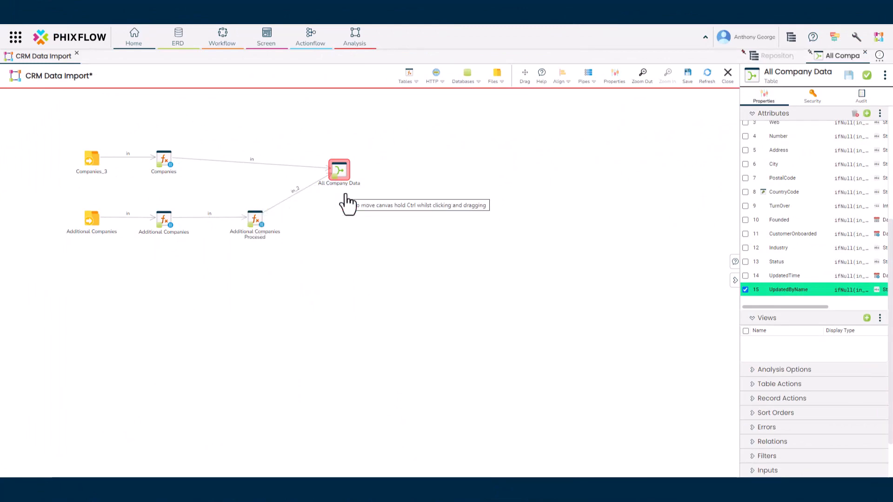
mouse_move(342, 169)
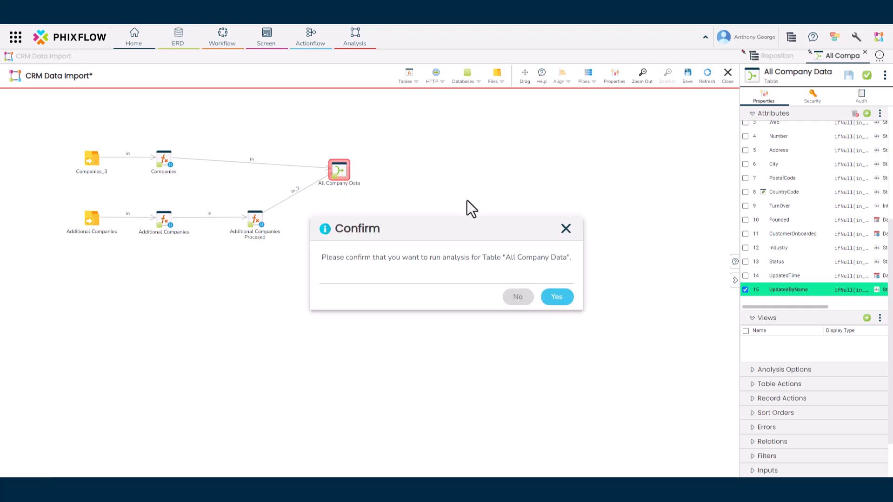
click(558, 298)
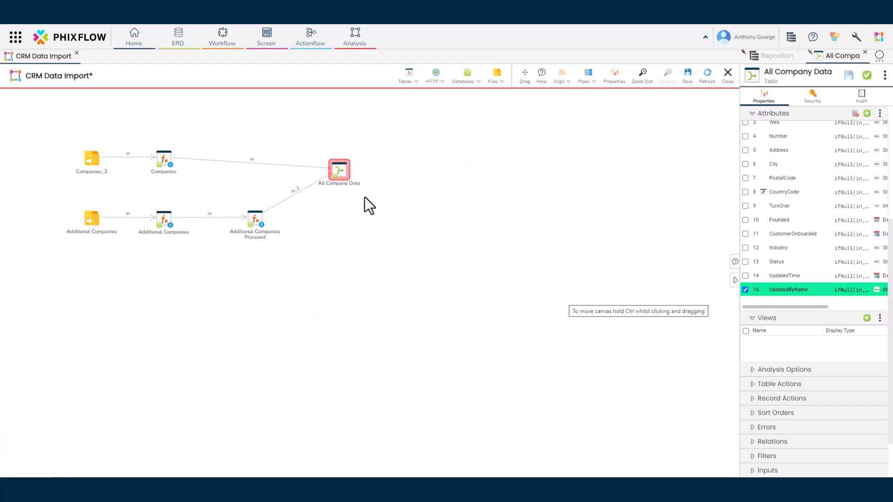
Step: Review the merged records in the default view of All Company Data and check the size of its recordset
mouse_move(343, 173)
click(371, 159)
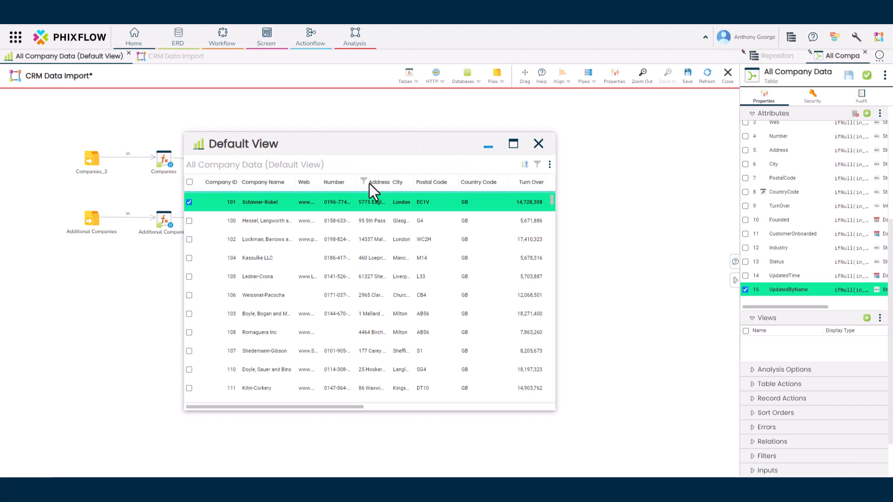
click(539, 145)
mouse_move(343, 168)
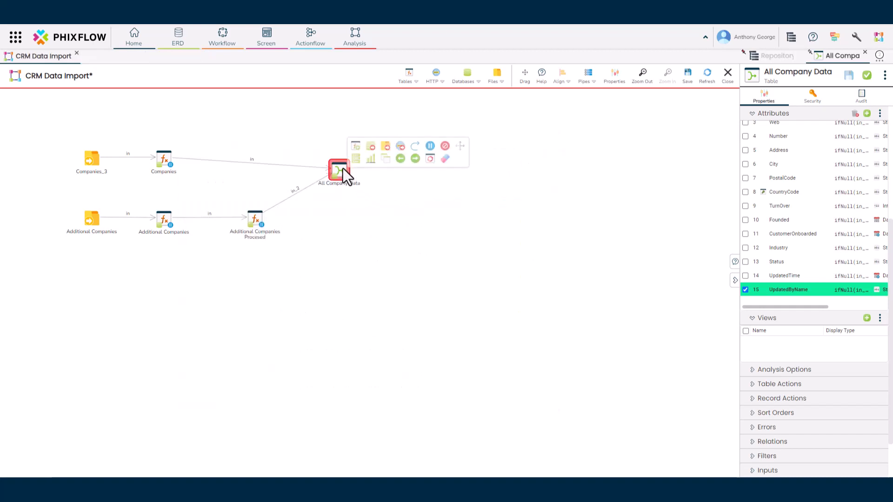
click(384, 160)
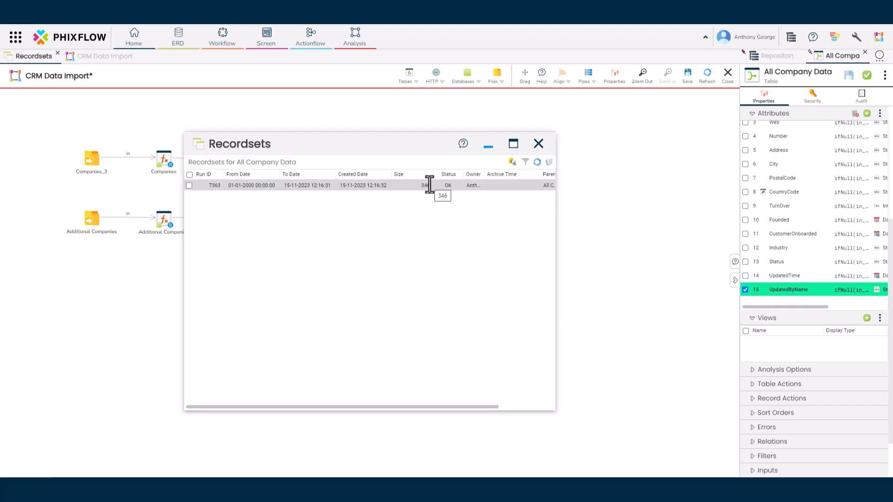
click(537, 148)
Step: Check the recordset sizes of the Companies and Additional Companies Procesed tables for comparison
mouse_move(163, 158)
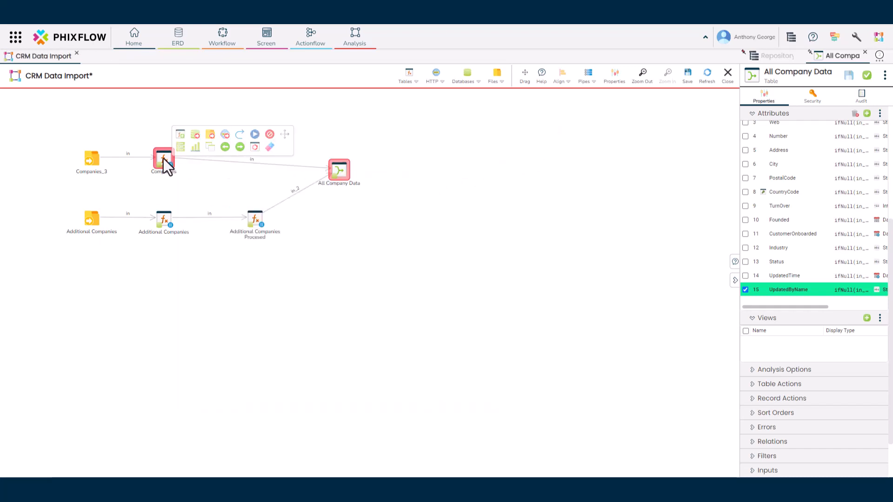
click(209, 147)
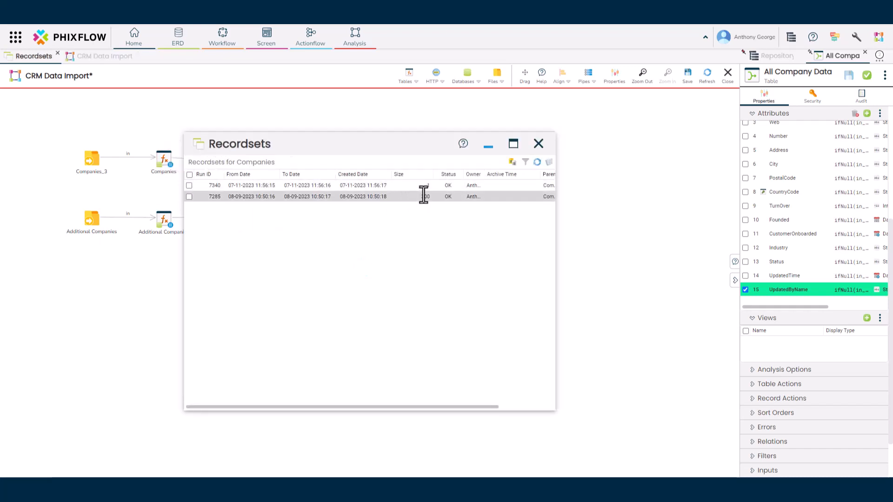
click(538, 144)
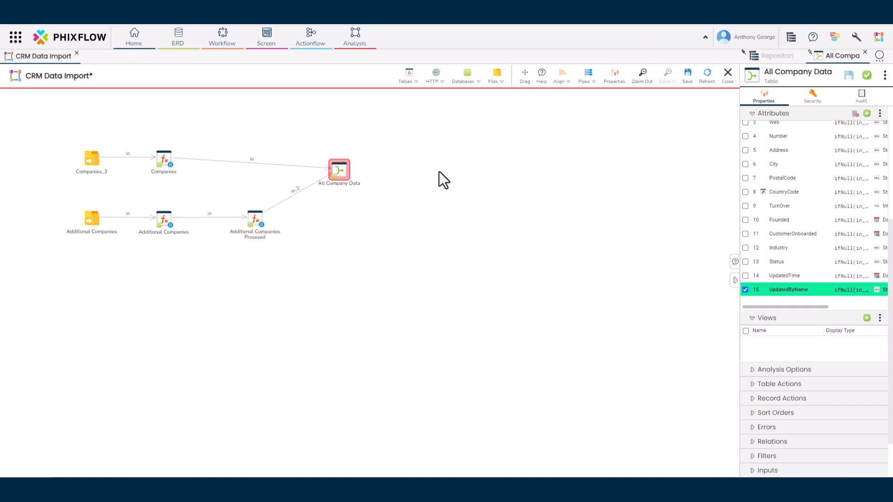
mouse_move(260, 216)
click(298, 205)
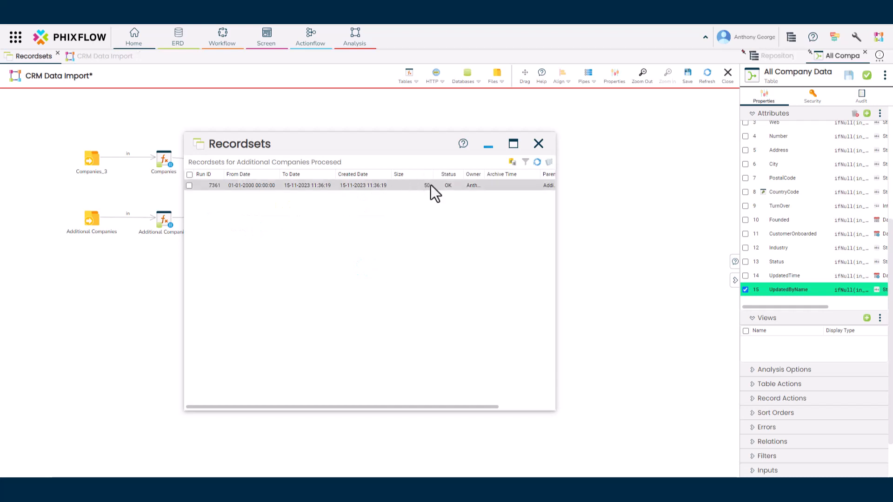
click(538, 144)
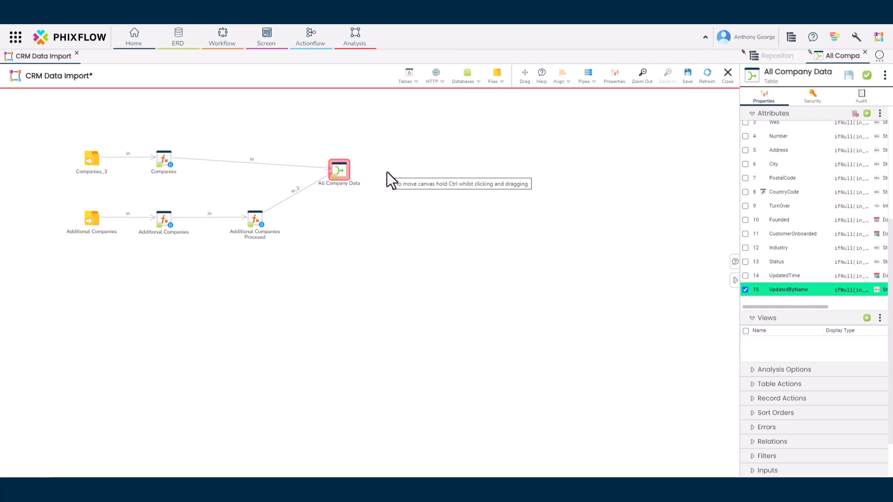
Step: Roll back all data of the All Company Data table from its recordsets with Keep Old Recordsets turned off
mouse_move(341, 173)
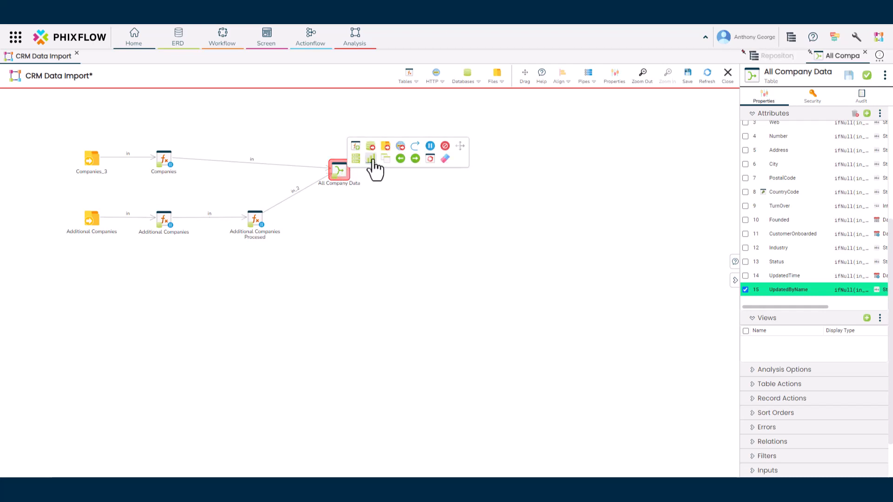
click(386, 159)
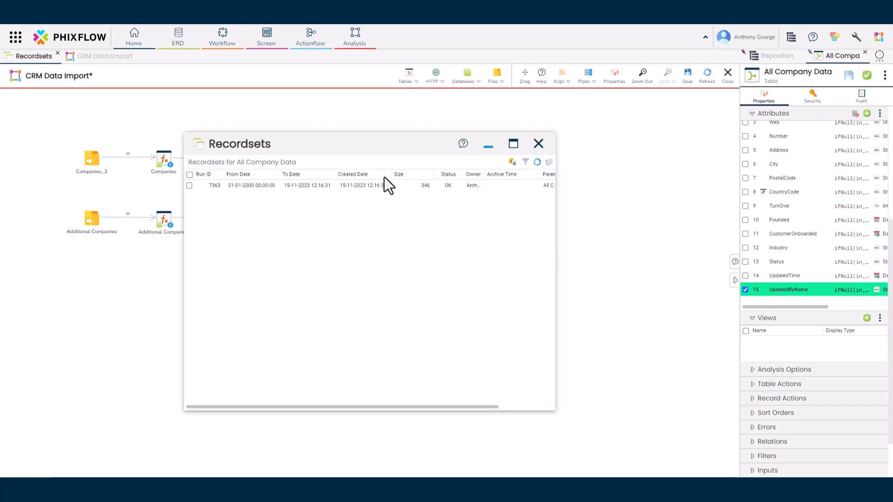
right_click(384, 185)
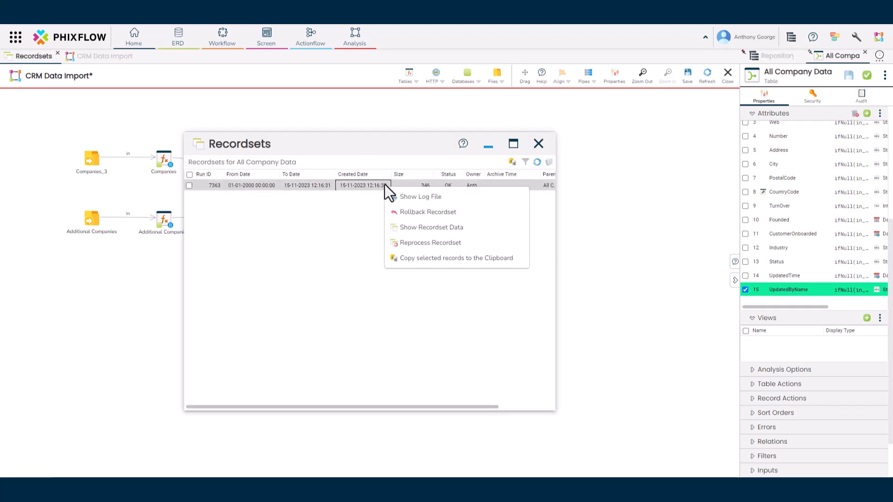
click(418, 213)
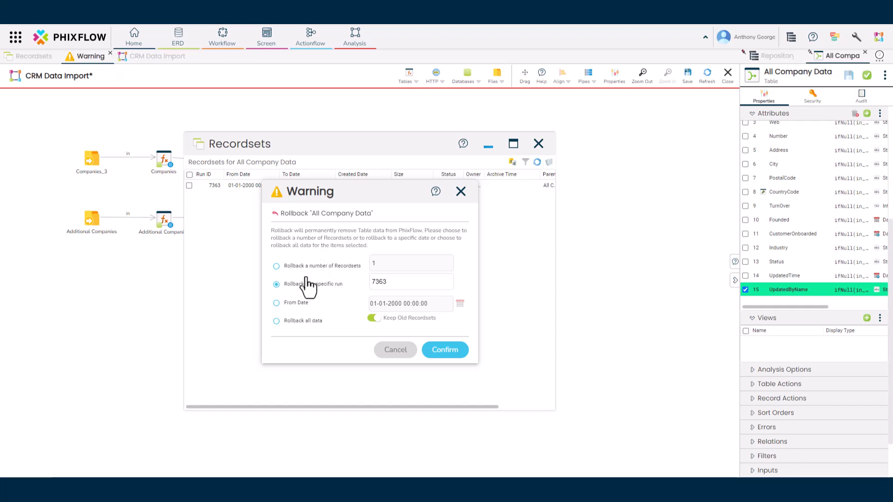
click(276, 322)
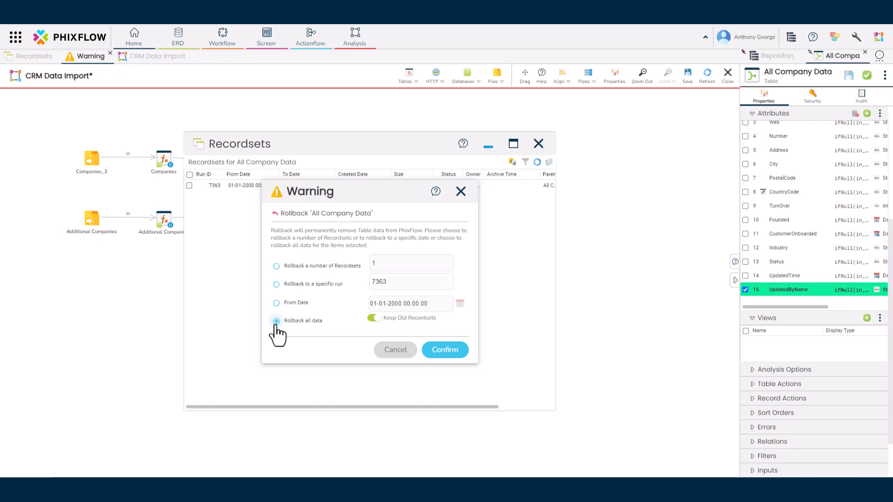
click(374, 319)
click(456, 358)
click(574, 300)
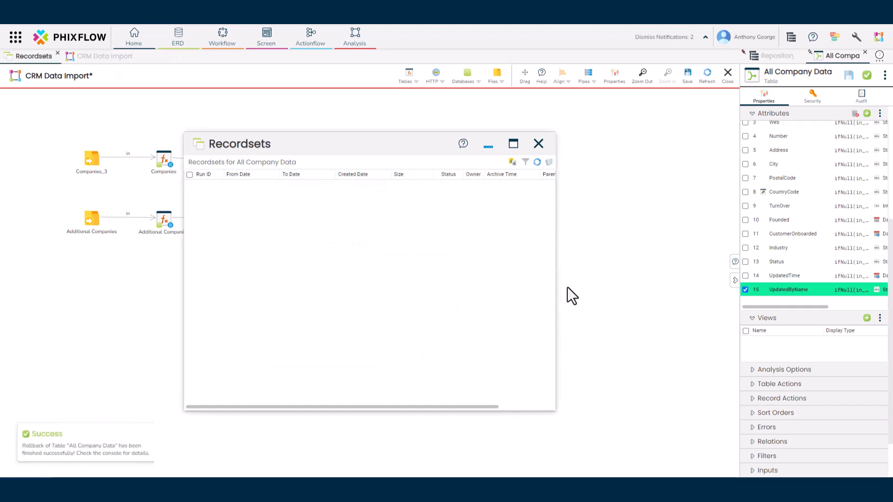
click(539, 144)
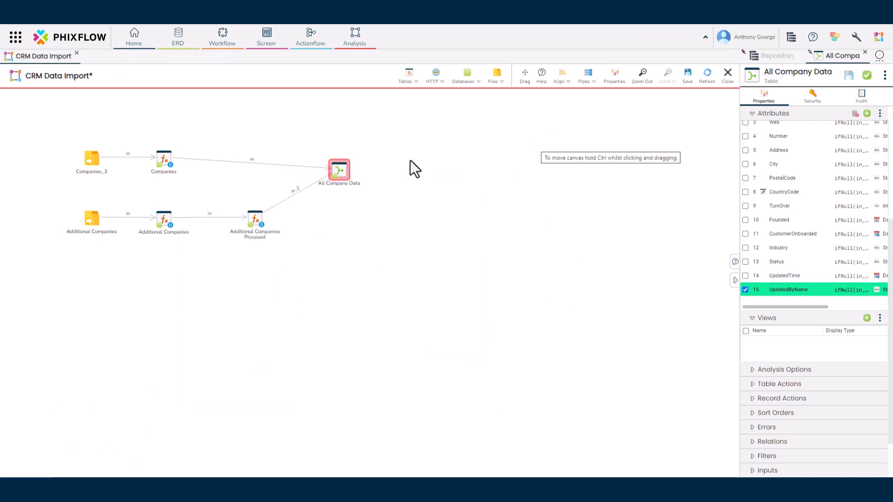
Step: Check the default data view of All Company Data for any records remaining after the rollback
mouse_move(345, 173)
click(370, 159)
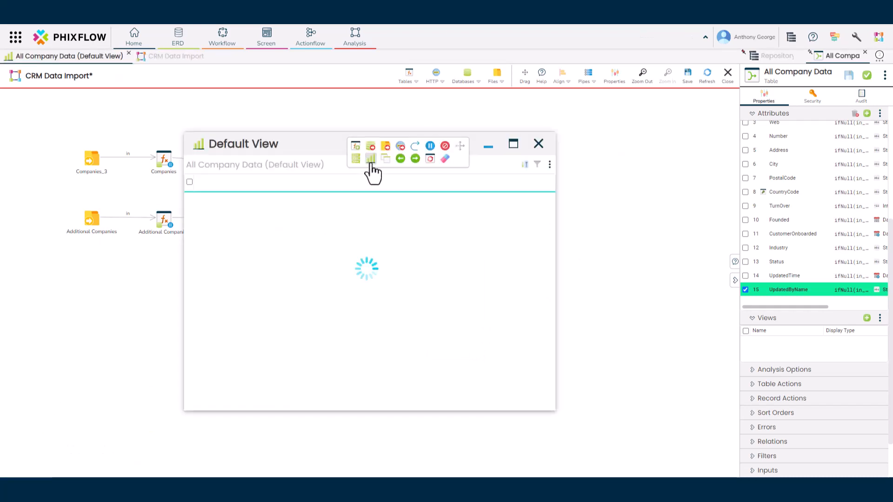
click(538, 144)
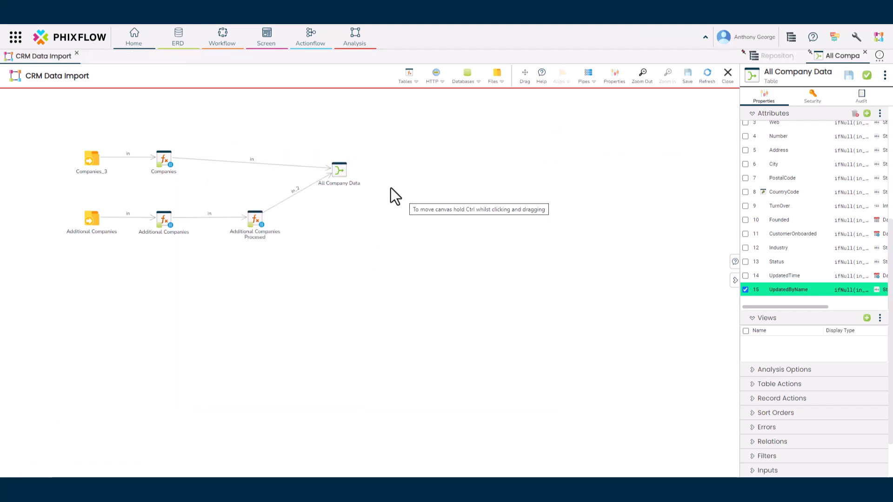
Step: Run analysis again for the All Company Data table to repopulate it
mouse_move(338, 168)
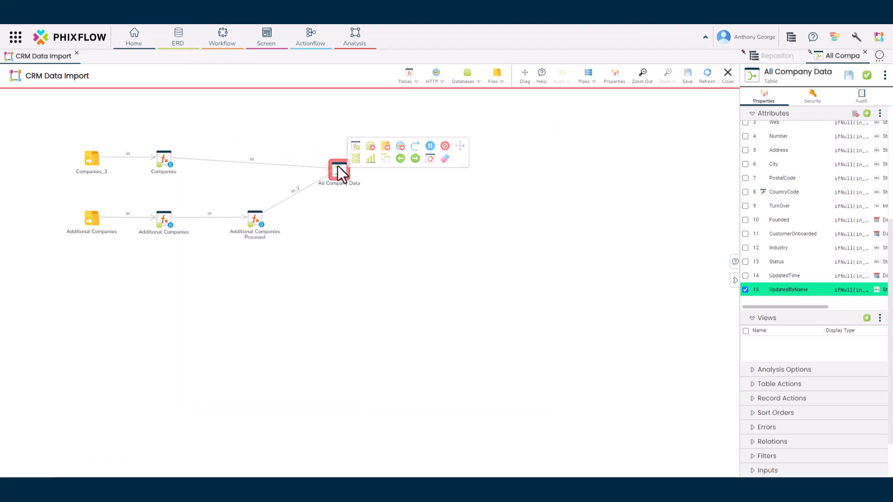
click(430, 159)
click(557, 297)
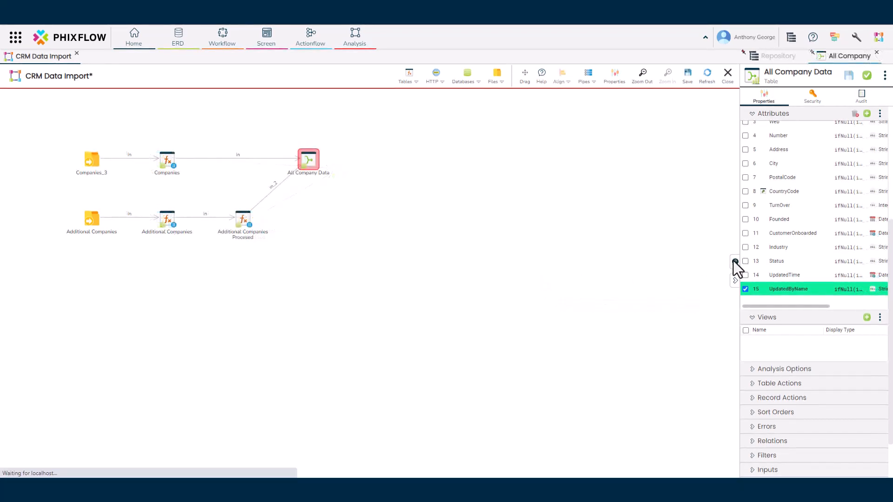
Step: Show the Analysis Modelling help with its guides beside the model
click(734, 262)
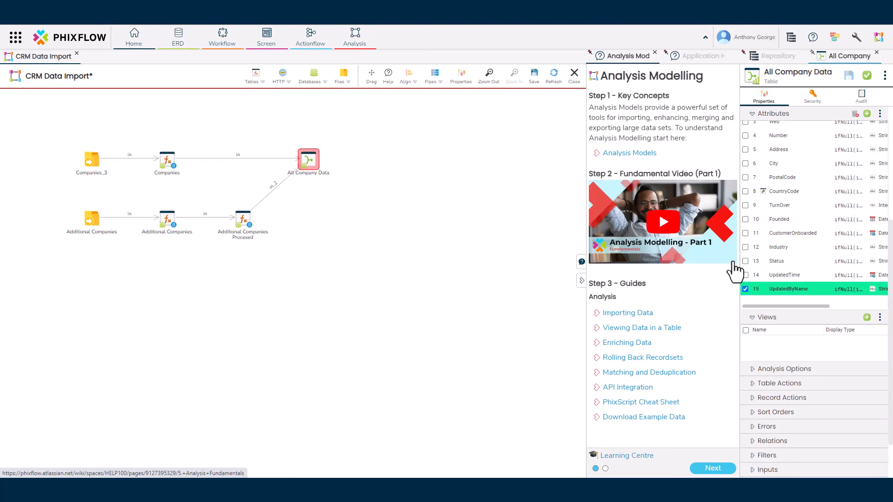